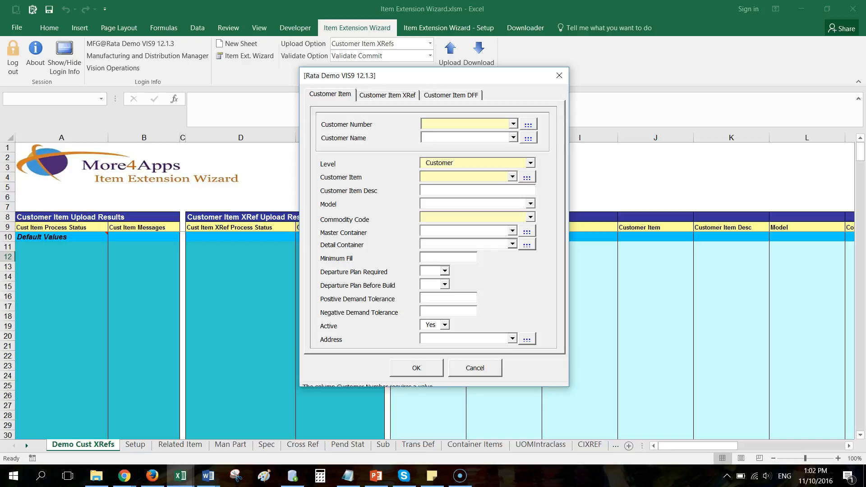
Search the Customer Number list with a wildcard and select the customer's number.
text(%)
click(528, 124)
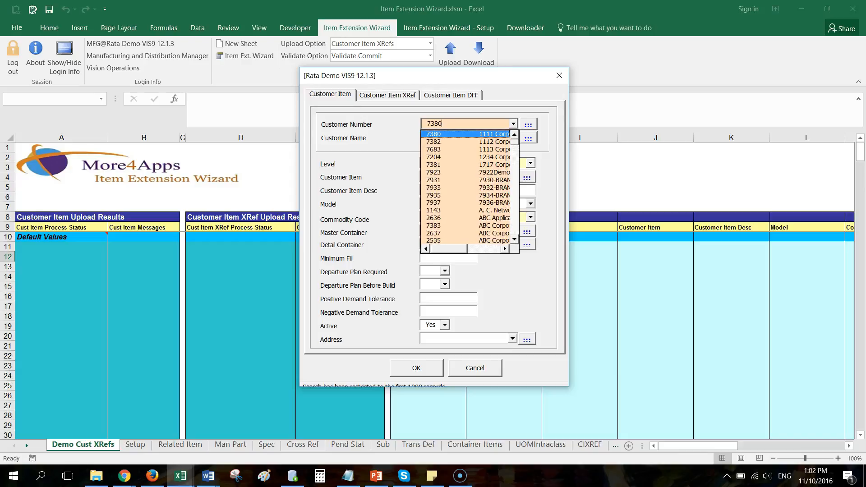
click(503, 245)
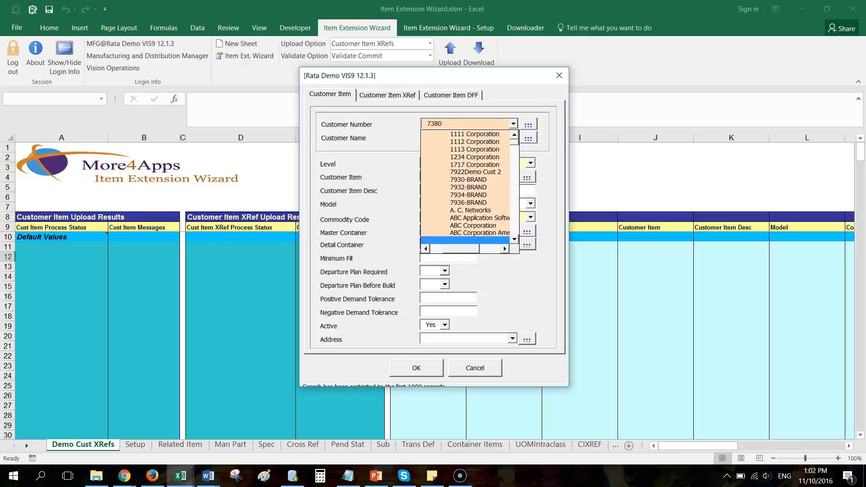
key(Return)
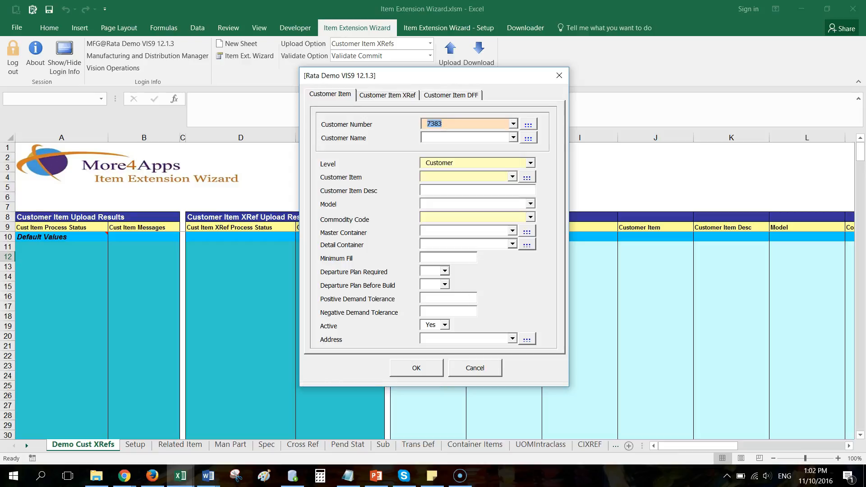
key(Tab)
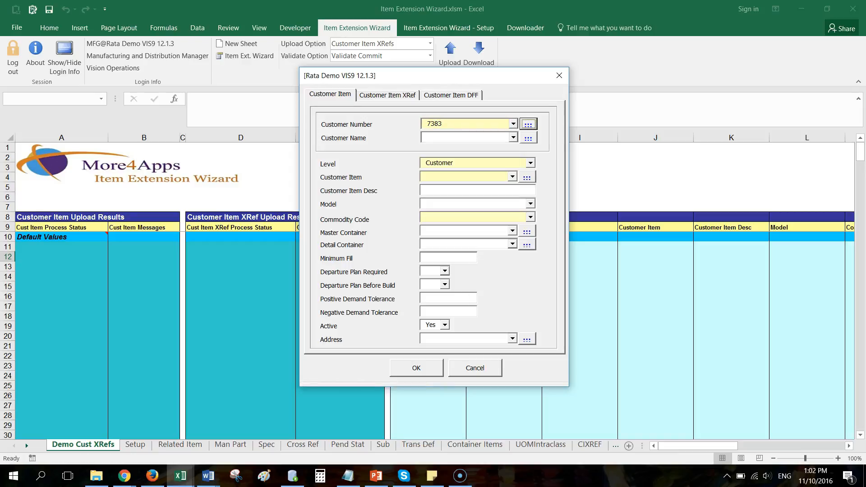
Set the Level to Customer.
click(530, 163)
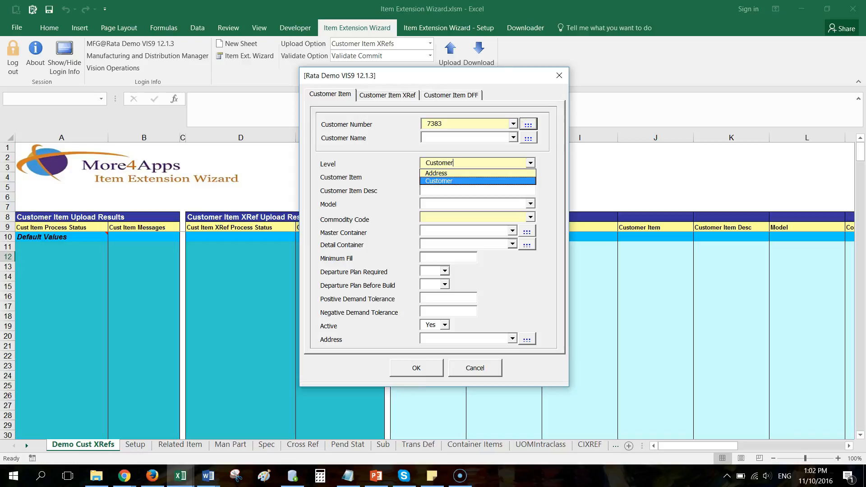
key(Up)
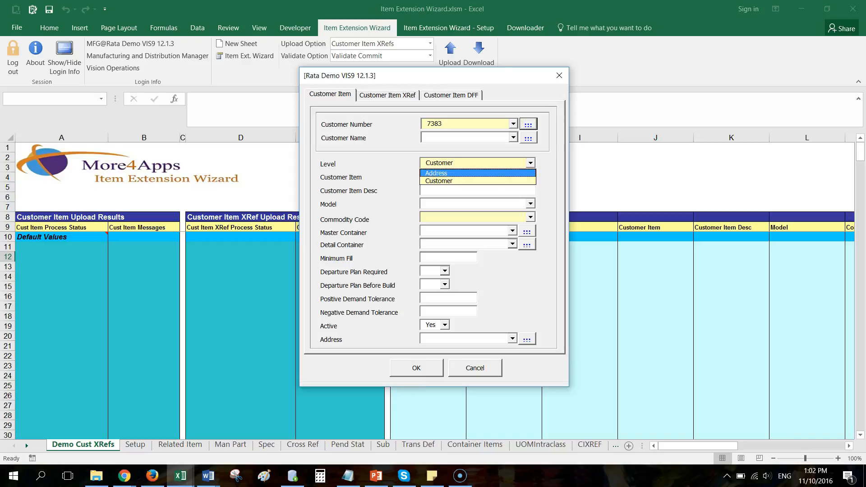
key(Down)
key(Up)
click(451, 181)
Enter RH123 as the Customer Item.
click(451, 177)
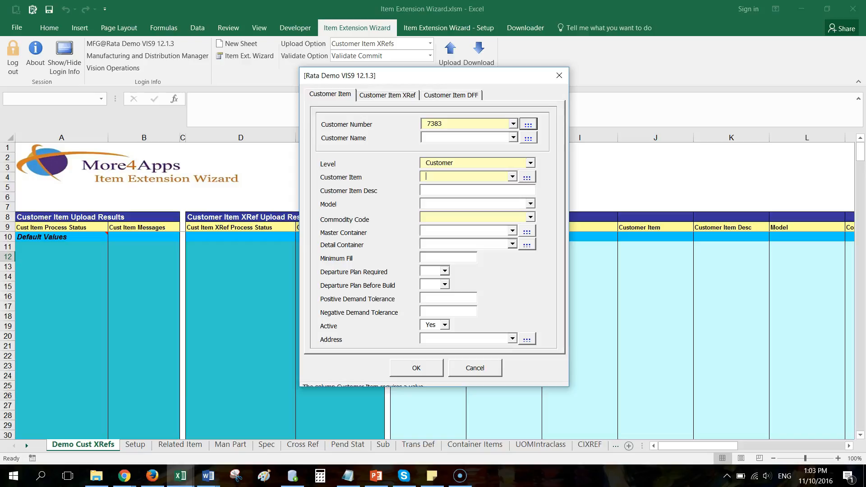
text(RH123)
key(Tab)
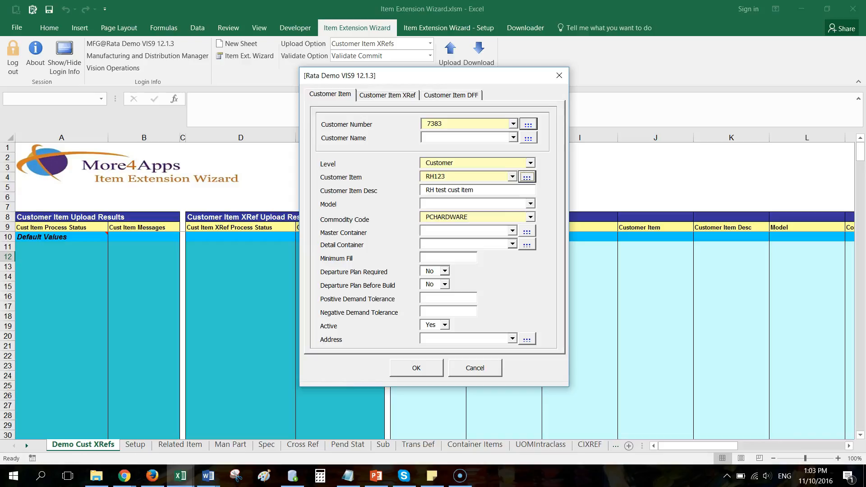
Set the Commodity Code to Finished Good.
key(Tab)
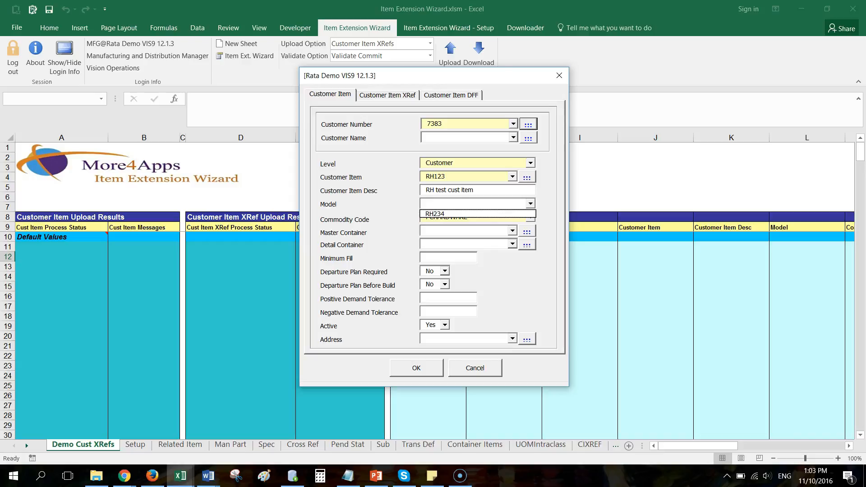
key(Escape)
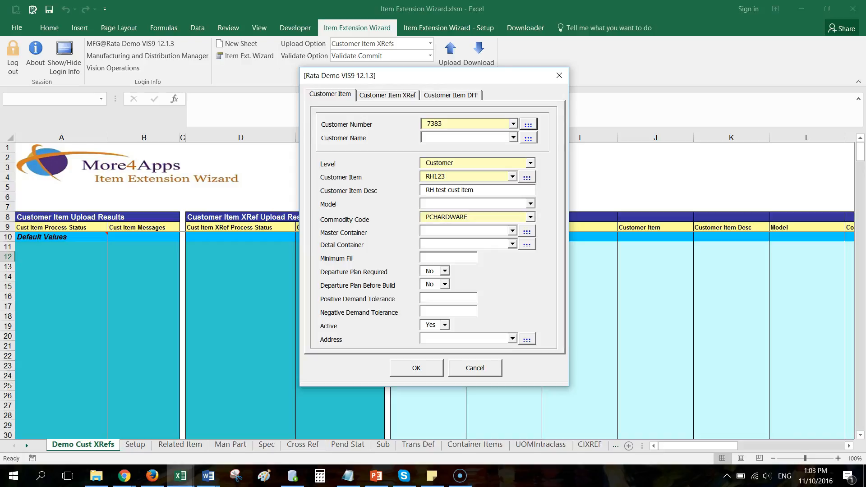
key(Tab)
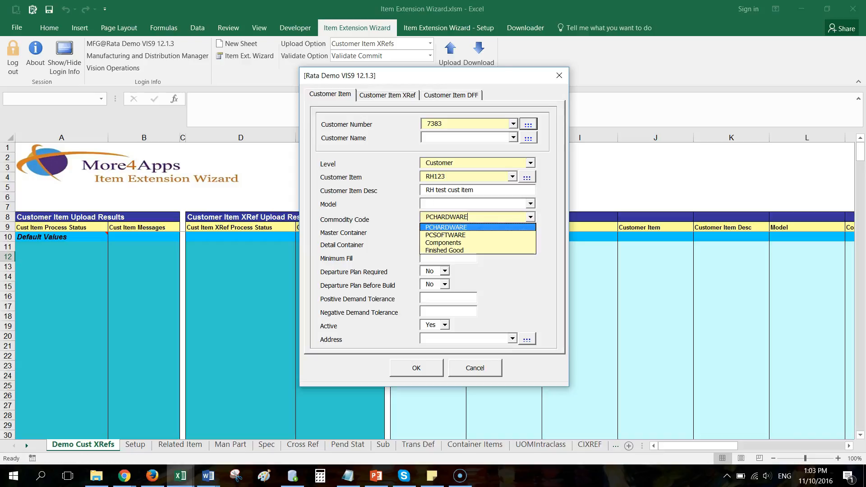
key(Escape)
click(531, 217)
click(451, 250)
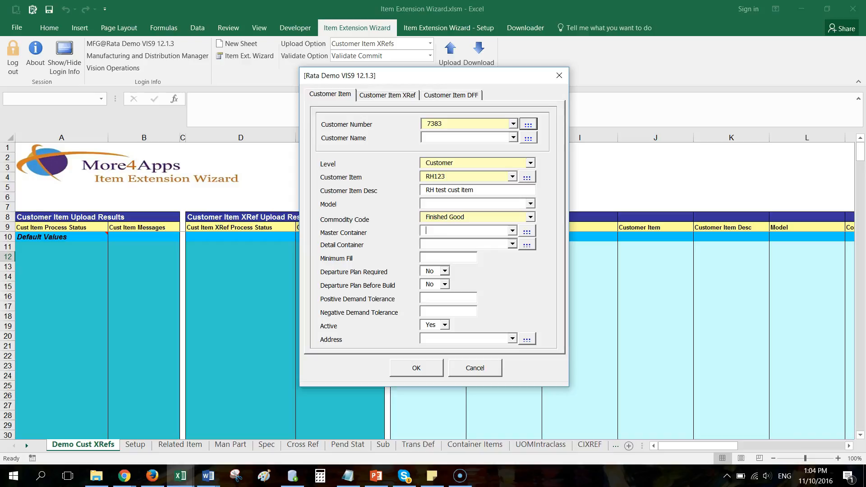
Try a wildcard search in the Master Container field.
text(%)
key(Tab)
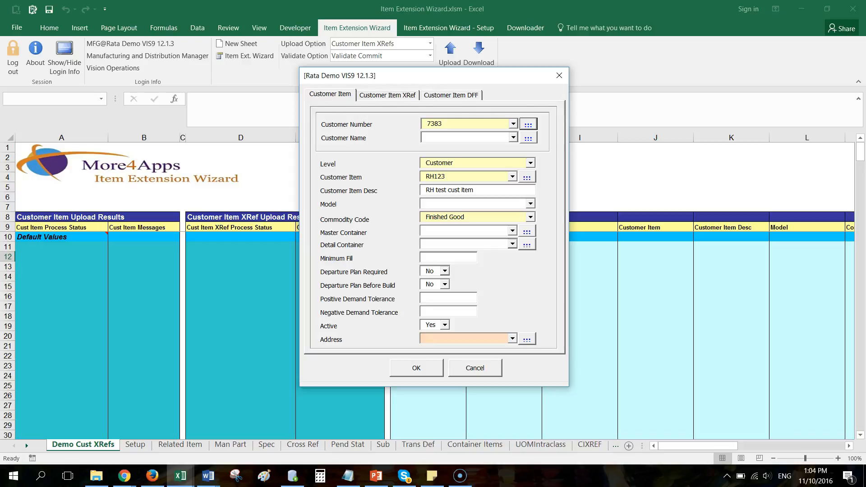
On the Customer Item XRef tab, search items matching AS% and set XRef Inventory to AS10001.
click(387, 95)
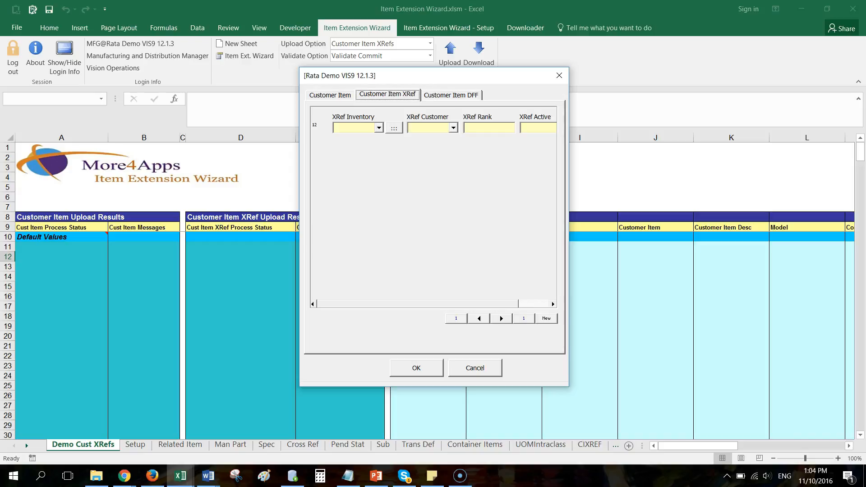
click(379, 128)
text(AS%)
key(Tab)
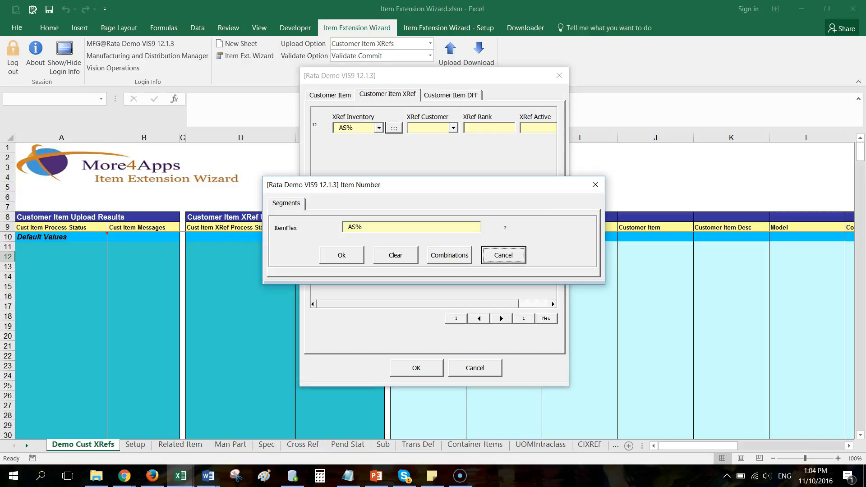
key(shift+Tab)
key(Return)
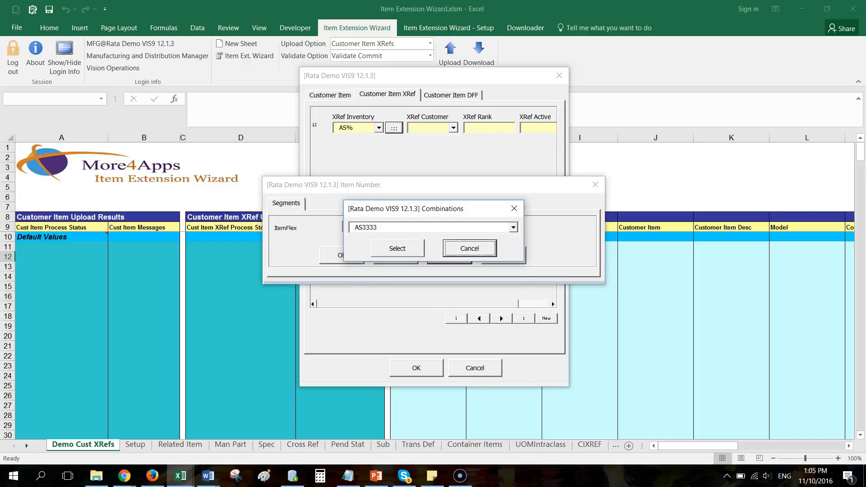
click(513, 227)
click(397, 253)
click(397, 248)
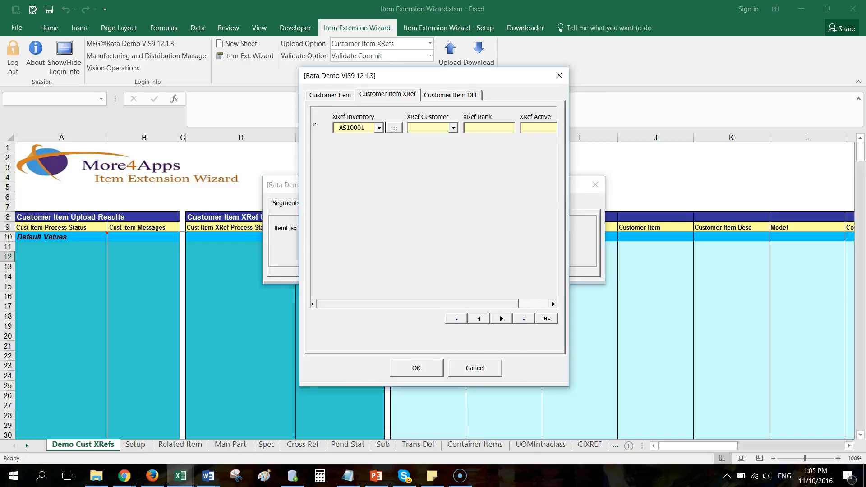
Set the XRef Customer to RH123 and the XRef Rank to 1.
key(Tab)
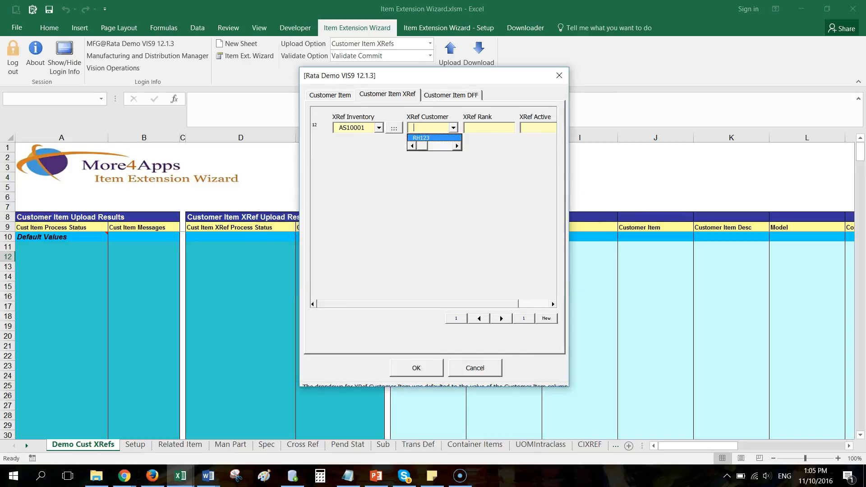
key(Return)
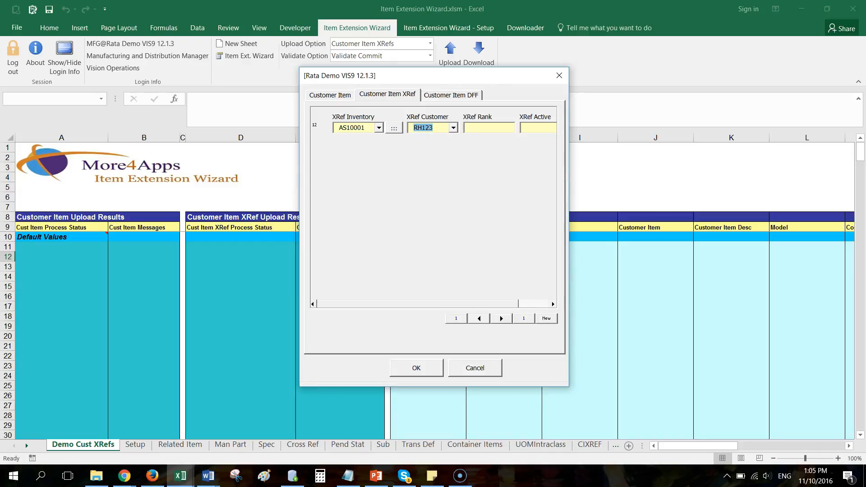
key(Tab)
text(1)
key(Tab)
Set XRef Active to Yes and confirm the form.
click(548, 127)
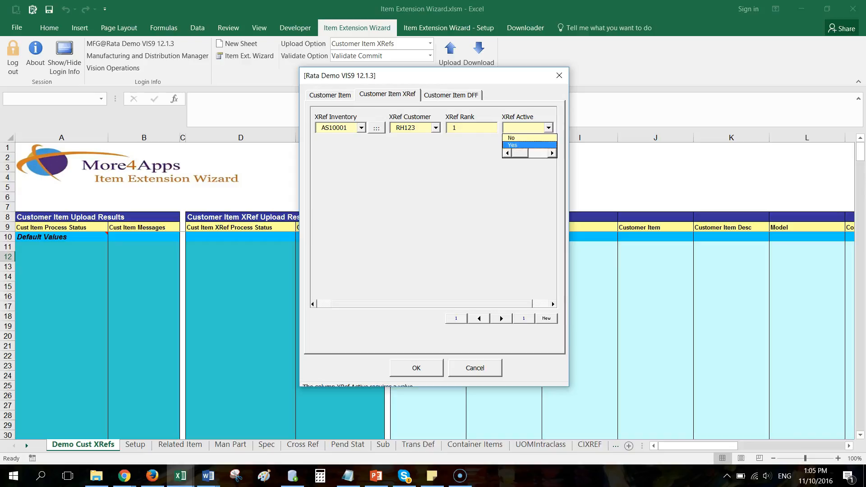
key(Return)
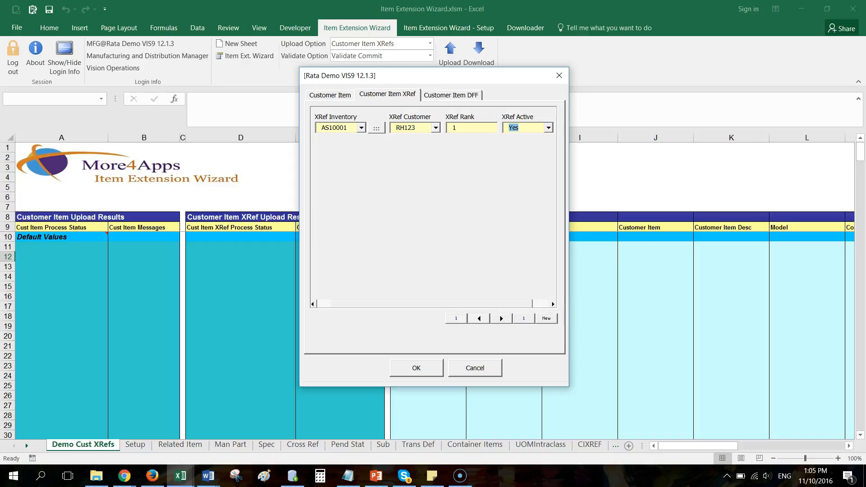
key(Tab)
key(Right)
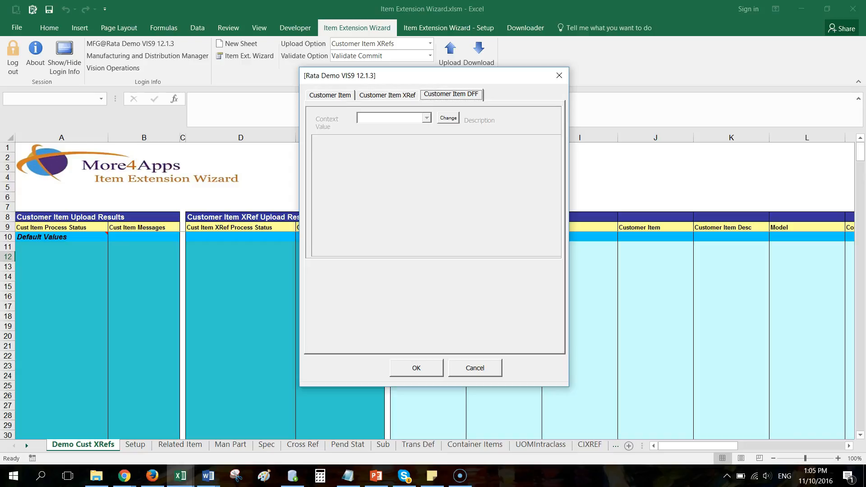
key(Return)
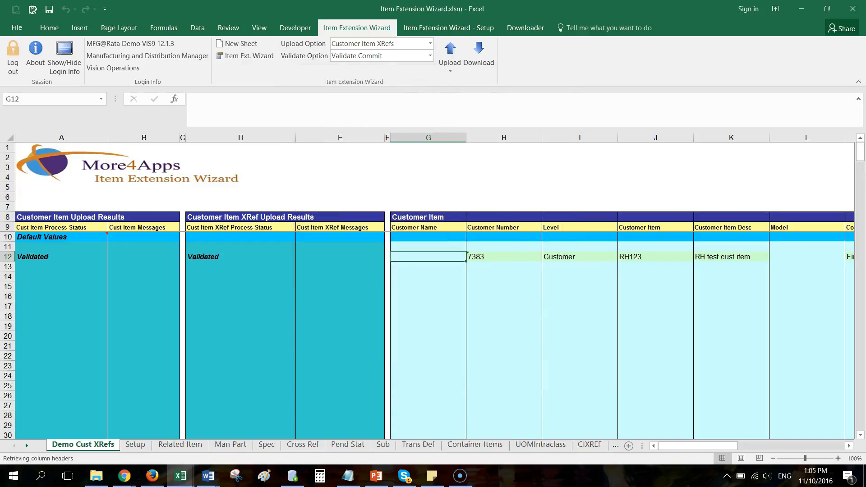
Upload the selected customer item record in row 12.
mouse_move(698, 446)
mouse_down()
mouse_move(805, 445)
mouse_move(698, 446)
mouse_up()
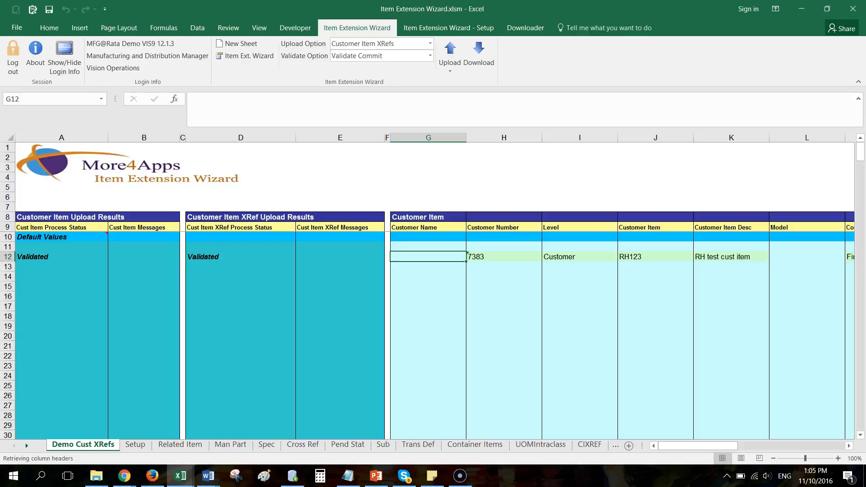
click(504, 257)
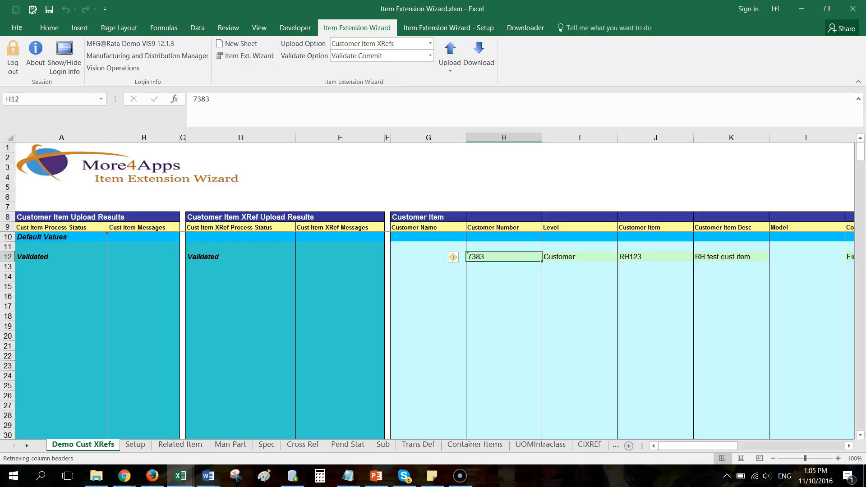
mouse_move(504, 256)
mouse_down()
mouse_move(504, 297)
mouse_move(504, 257)
mouse_up()
click(450, 59)
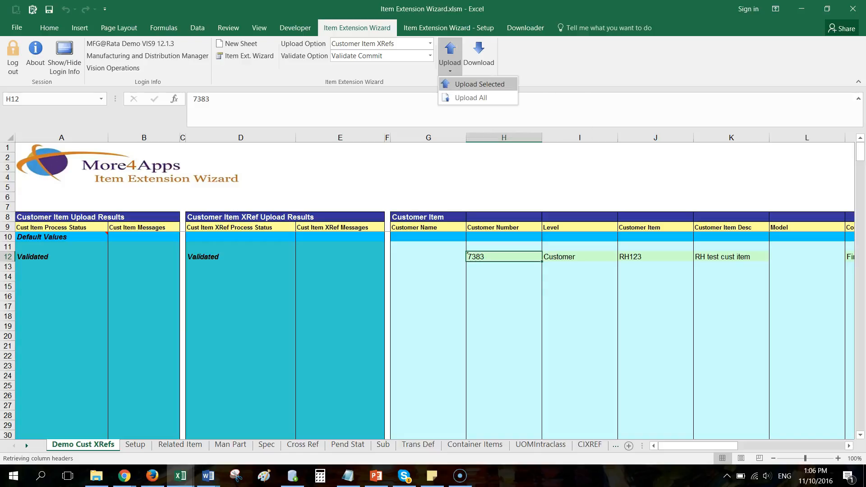
click(478, 84)
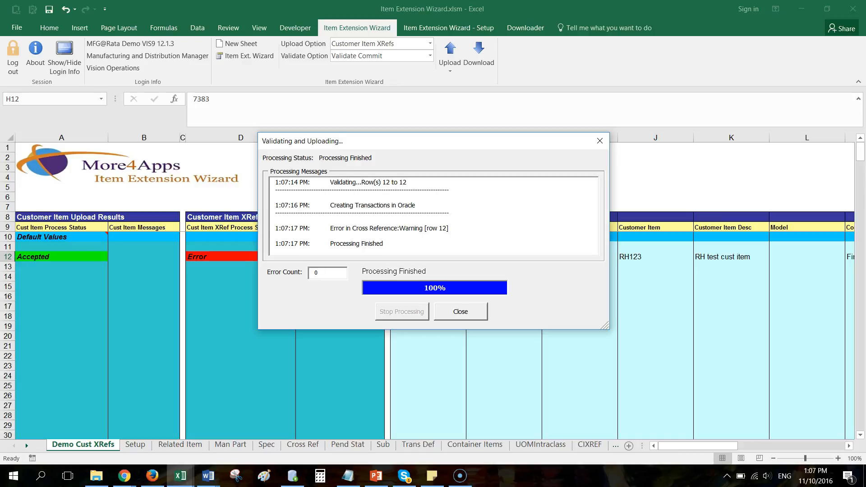
key(Return)
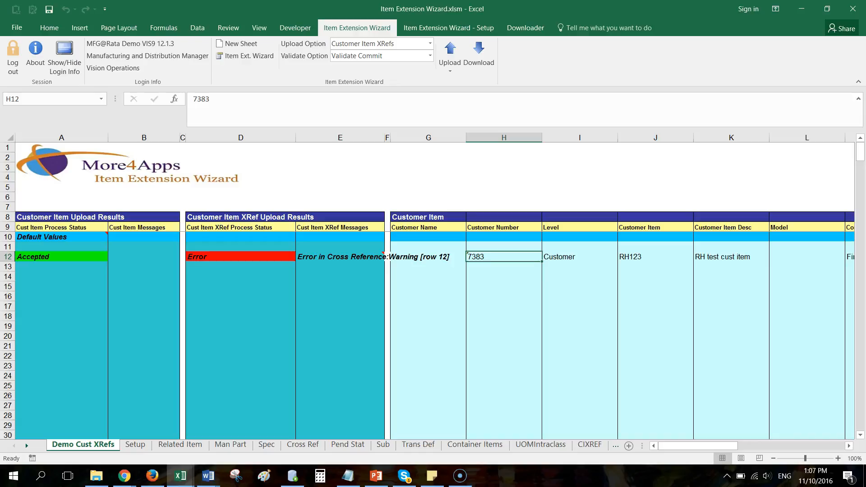
Copy the customer number, level and customer item from row 12 into row 15.
key(shift+Right)
key(shift+Right)
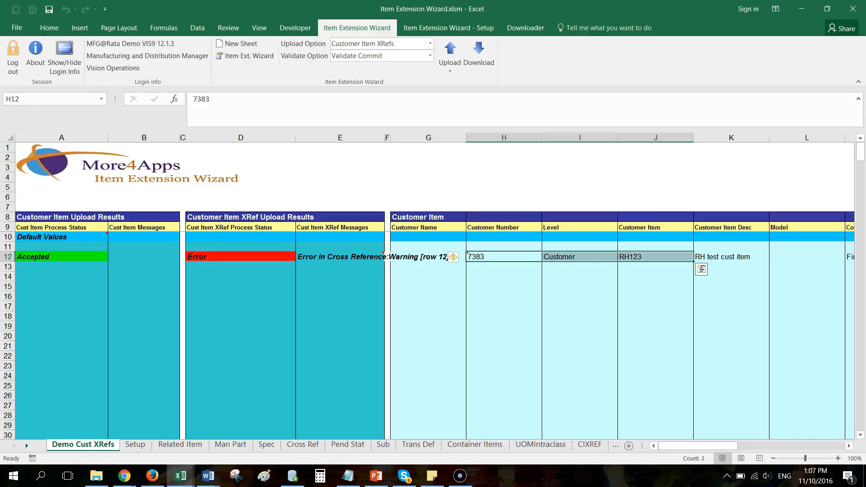
key(ctrl+c)
key(Down)
key(Down)
key(Down)
key(ctrl+v)
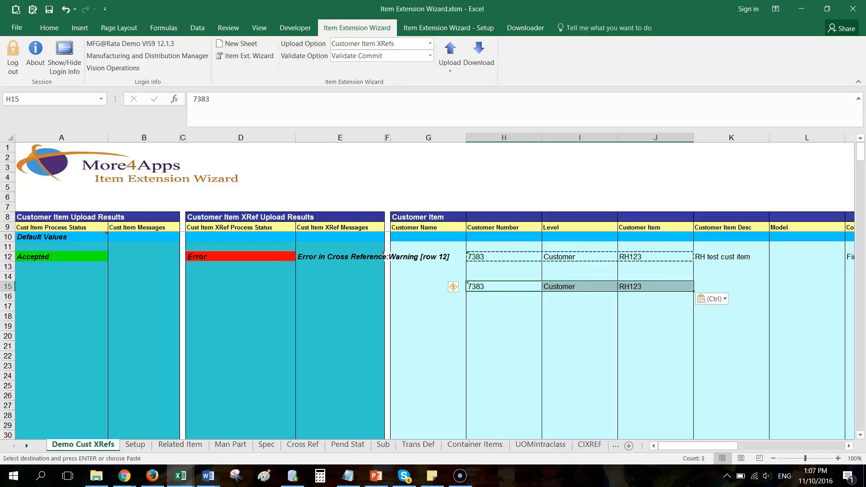
Download the customer item data into row 15 and close the progress dialog.
click(429, 257)
drag(504, 286, 568, 287)
click(479, 56)
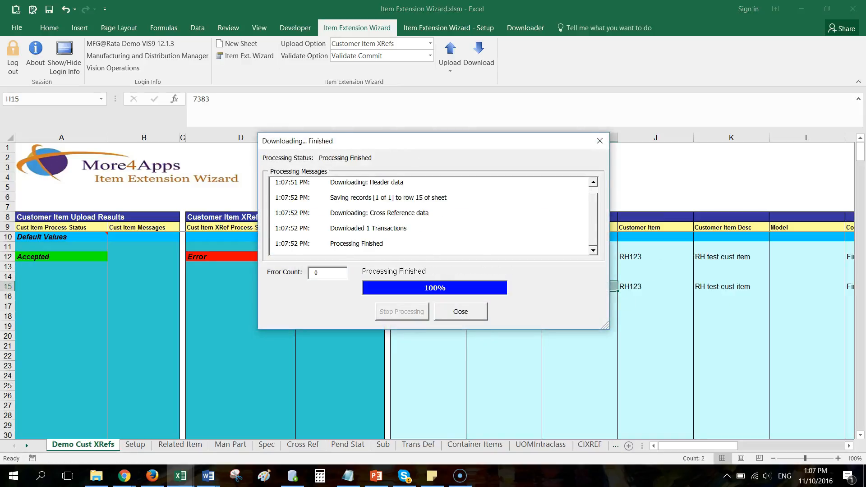
click(461, 311)
click(453, 276)
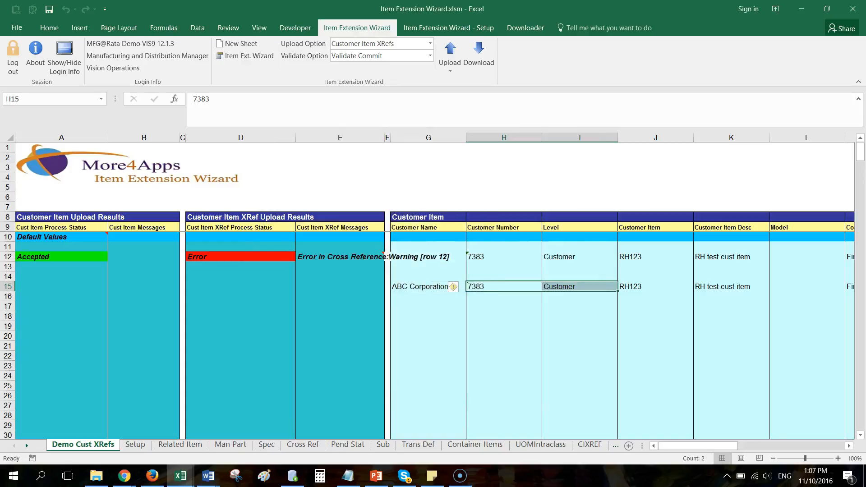
mouse_move(697, 446)
mouse_down()
mouse_move(805, 446)
mouse_move(699, 446)
mouse_up()
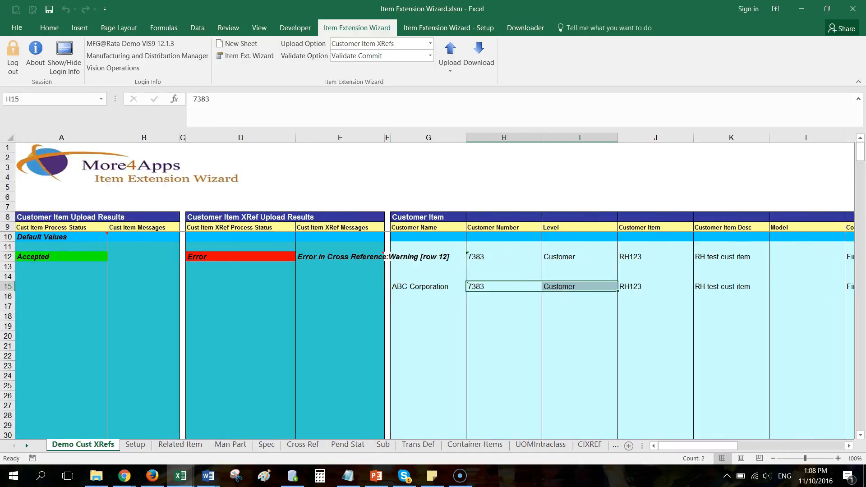